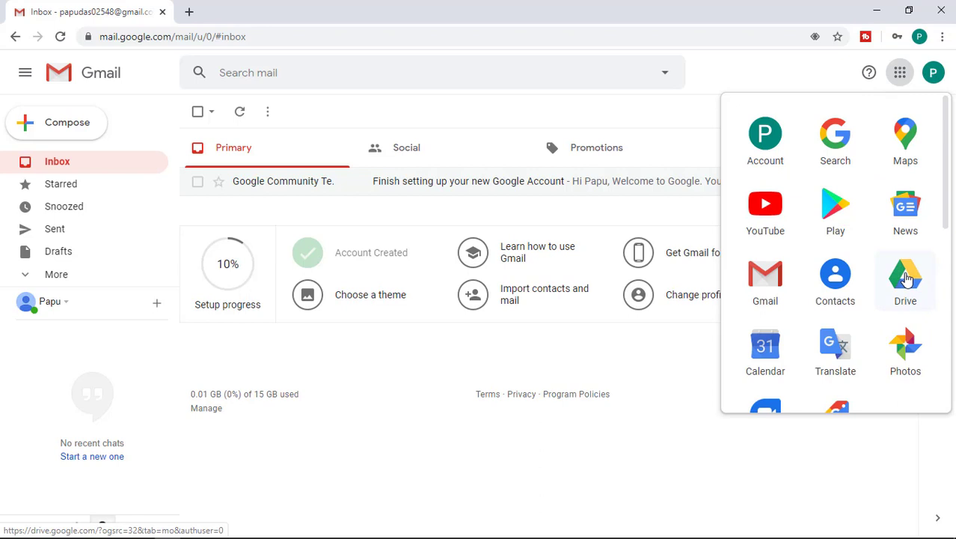
Open Google Drive and upload the Photography0011 image from New folder on the HP_RECOVERY (E:) drive to My Drive.
{"action": "left_click", "coordinate": [906, 278]}
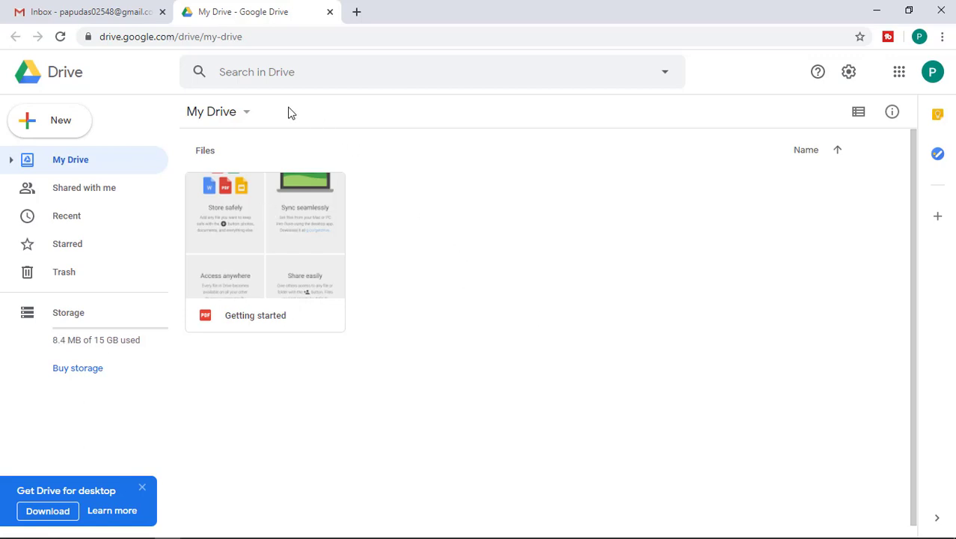
{"action": "left_click", "coordinate": [225, 118]}
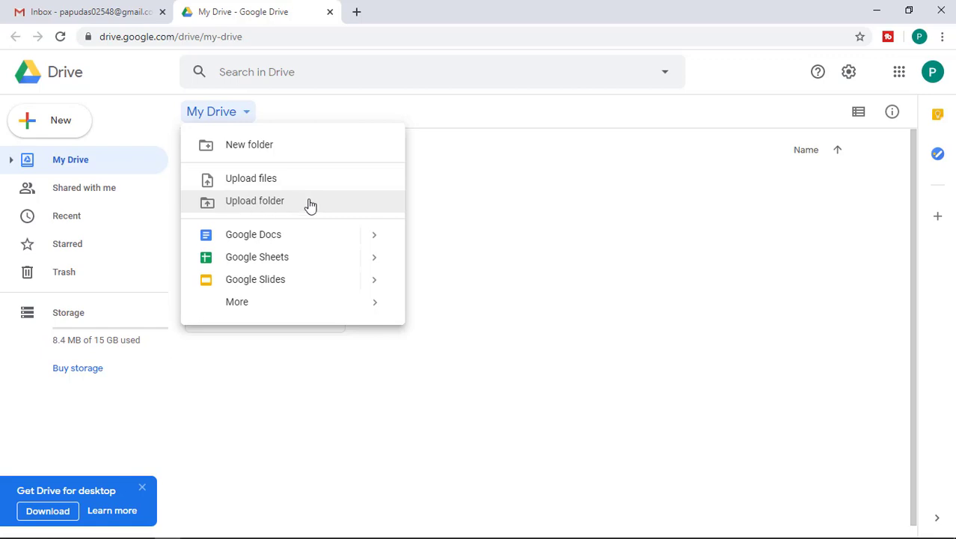
{"action": "left_click", "coordinate": [253, 179]}
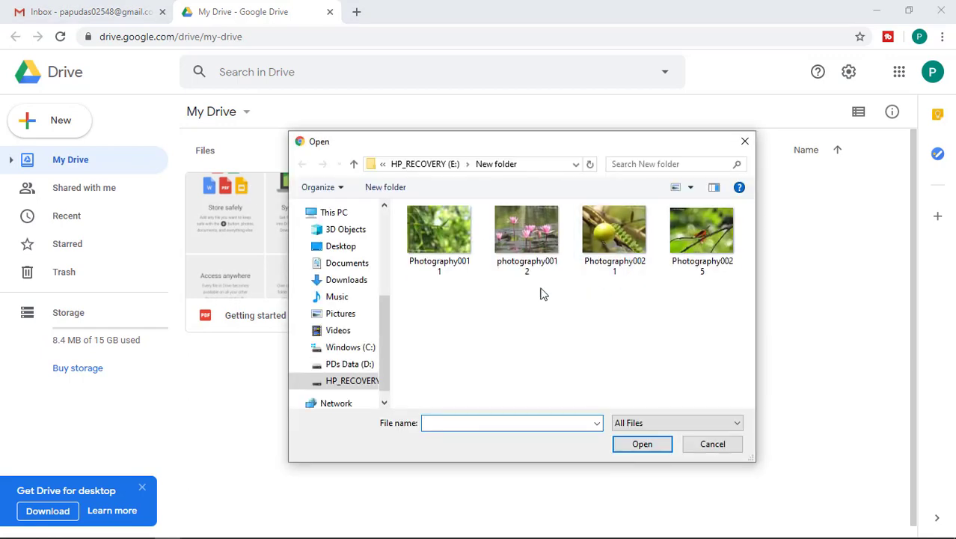
{"action": "left_click", "coordinate": [441, 245]}
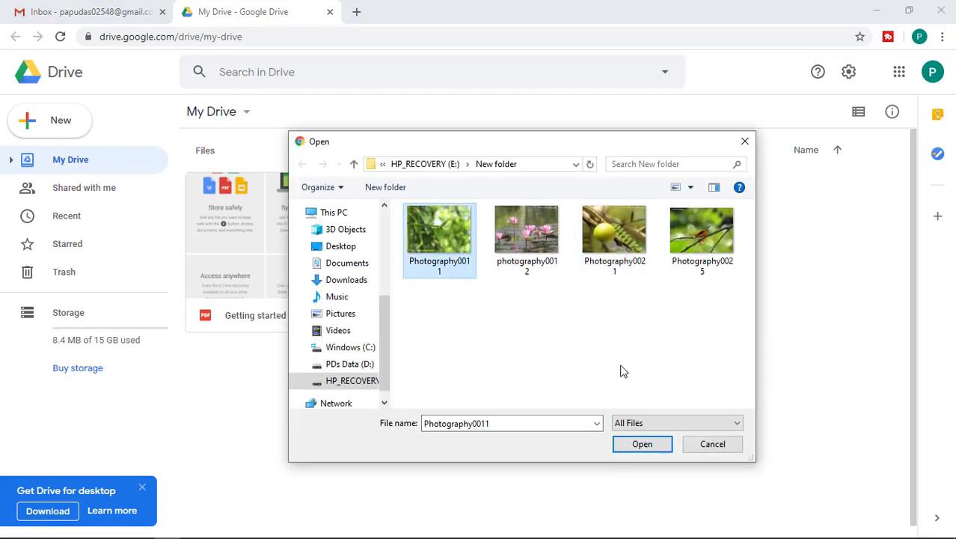
{"action": "left_click", "coordinate": [641, 444]}
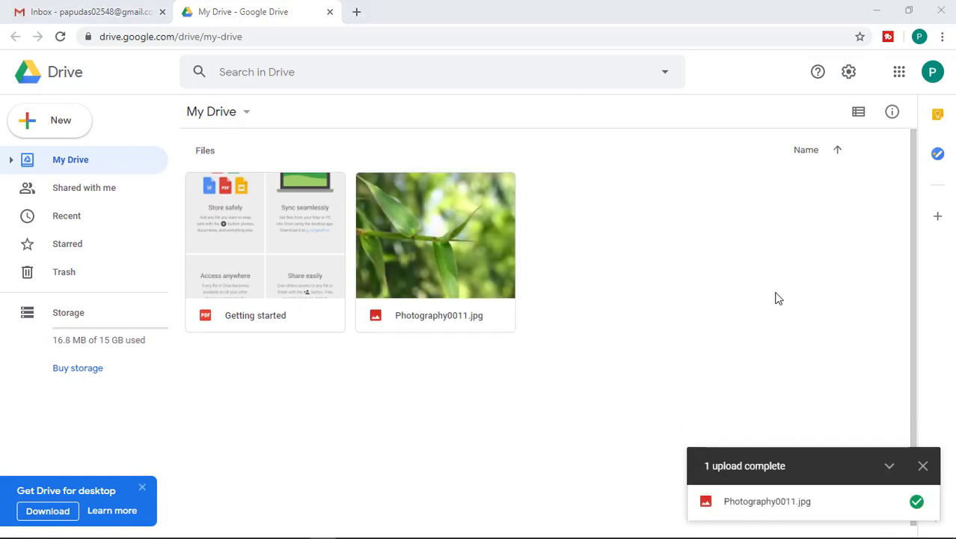
Share Photography0011.jpg with the contact's e-mail address as Editor and send the notification.
{"action": "left_click", "coordinate": [458, 240]}
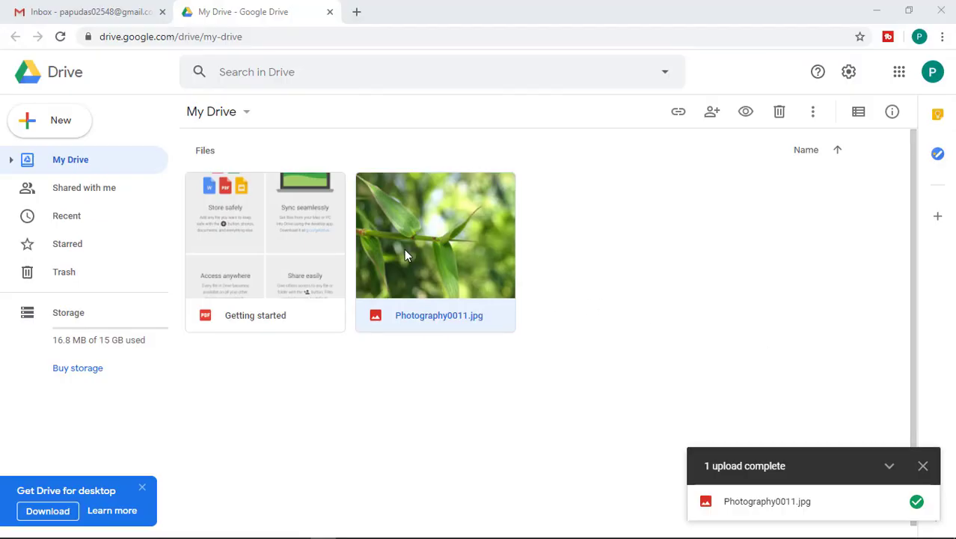
{"action": "right_click", "coordinate": [453, 238]}
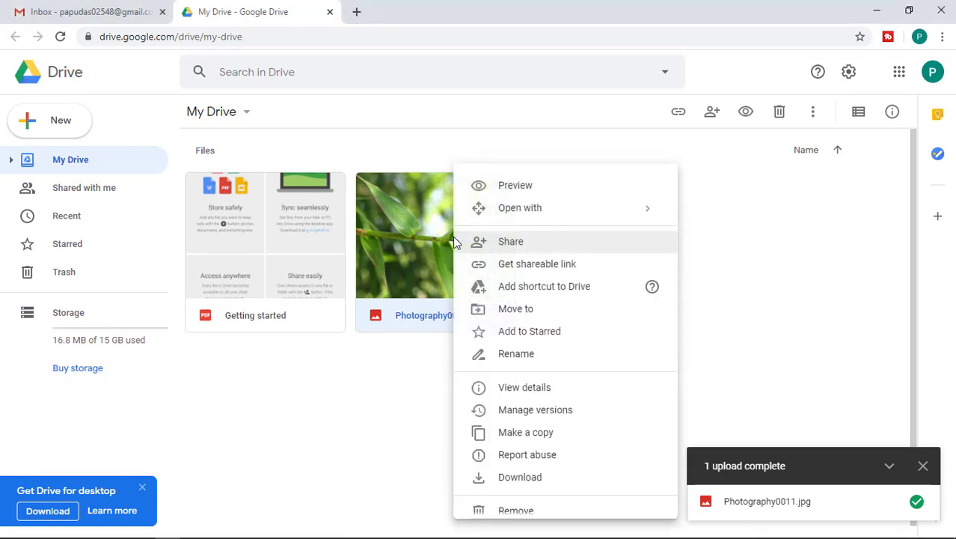
{"action": "left_click", "coordinate": [509, 242]}
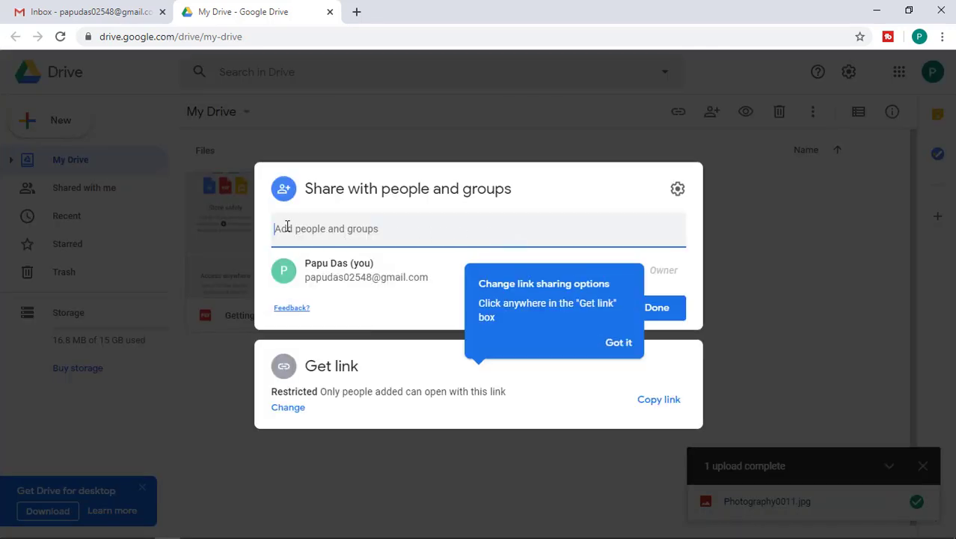
{"action": "left_click", "coordinate": [287, 226]}
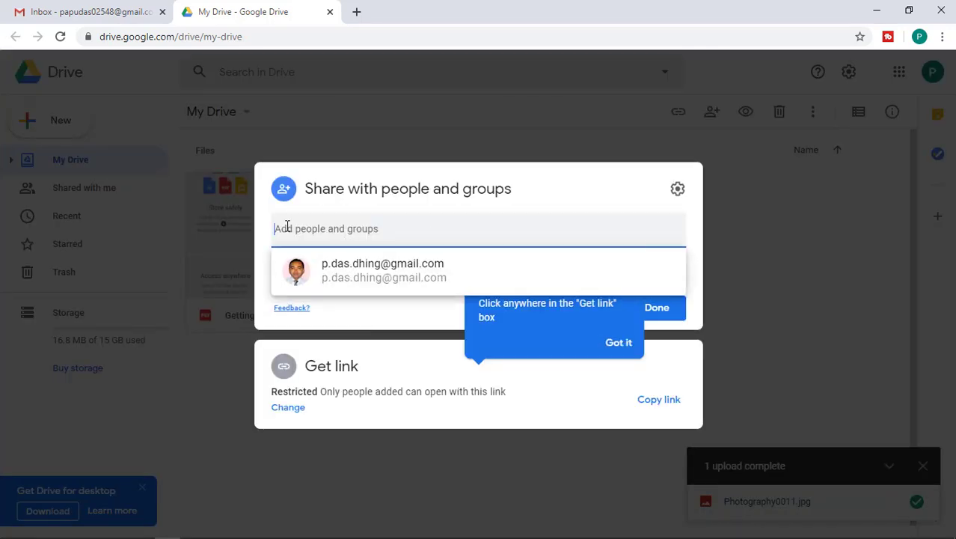
{"action": "key", "text": "ctrl+v"}
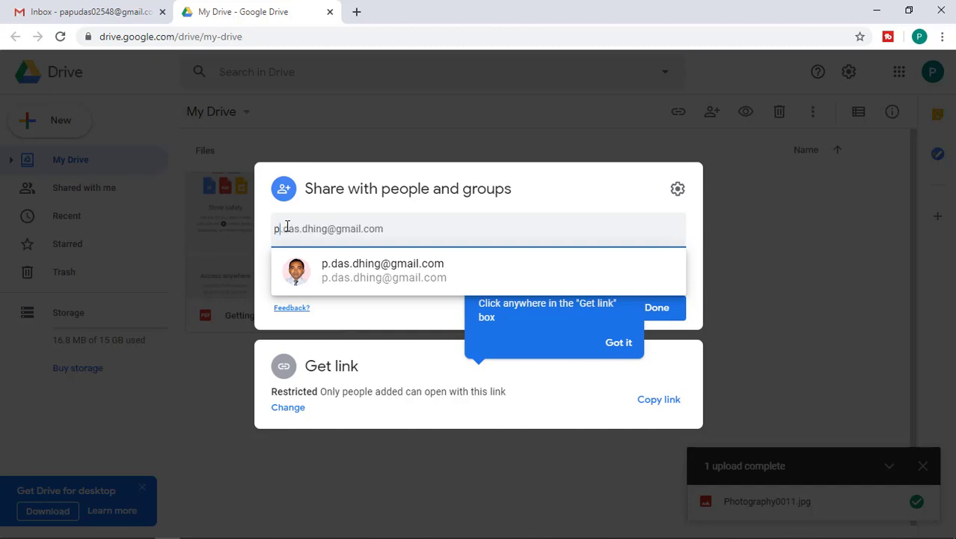
{"action": "left_click", "coordinate": [336, 271]}
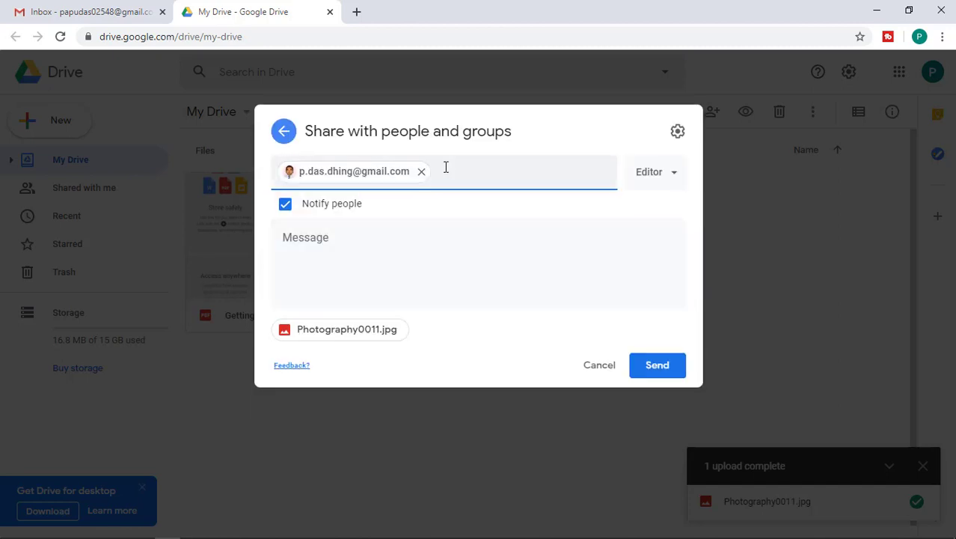
{"action": "left_click", "coordinate": [673, 178]}
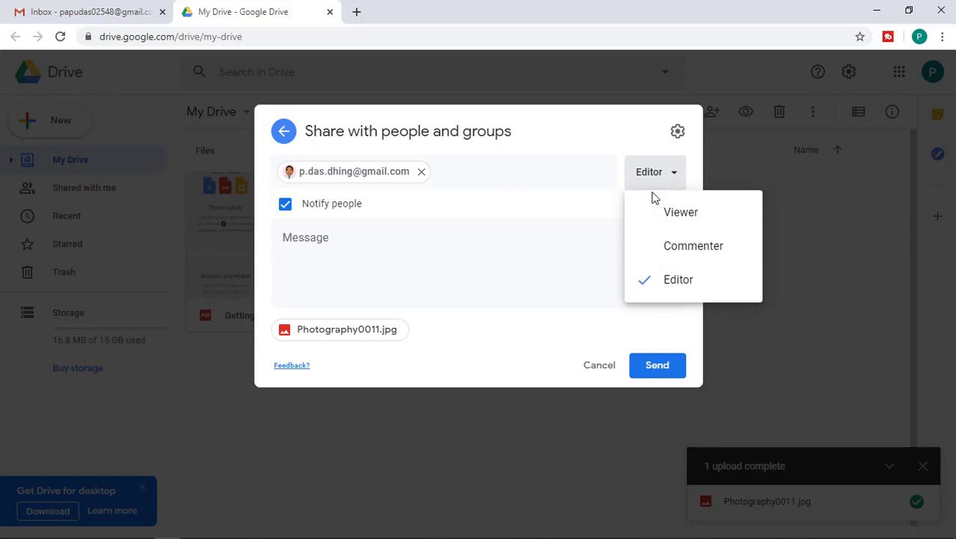
{"action": "left_click", "coordinate": [668, 174]}
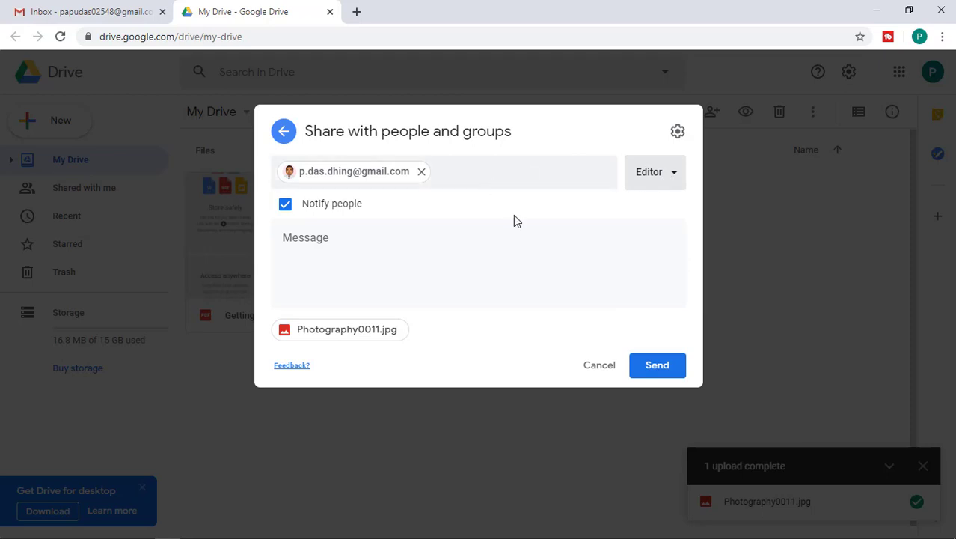
{"action": "left_click", "coordinate": [663, 367]}
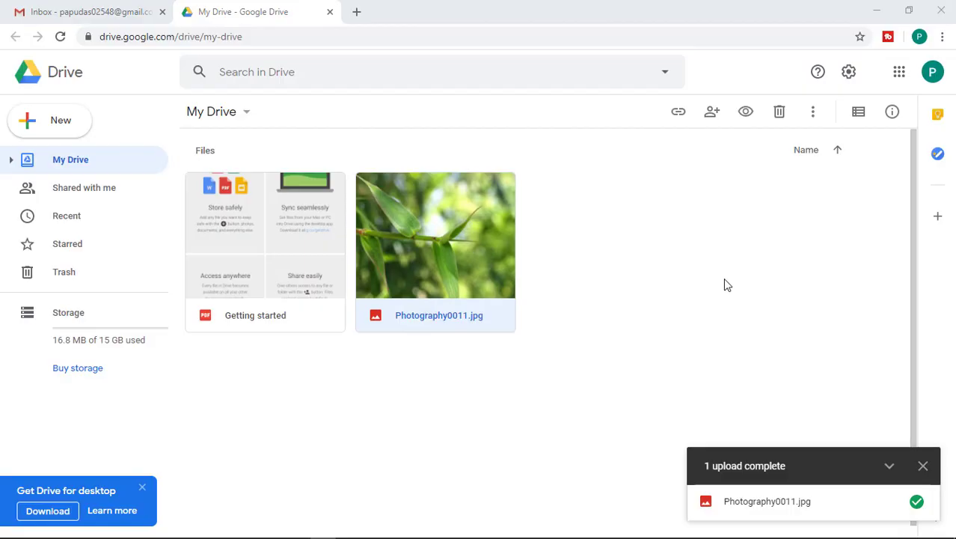
Get a shareable link for Photography0011.jpg with link sharing turned on.
{"action": "right_click", "coordinate": [458, 230]}
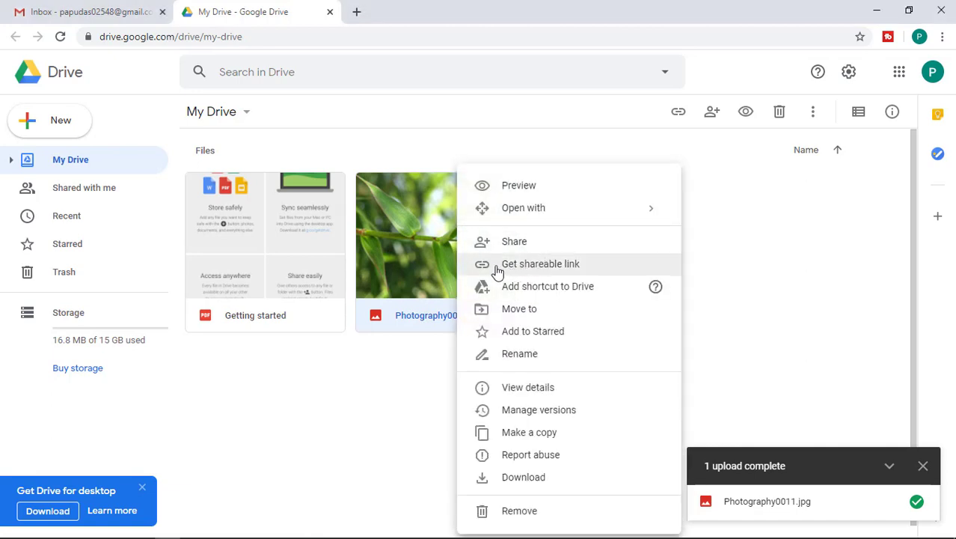
{"action": "left_click", "coordinate": [597, 274]}
{"action": "left_click", "coordinate": [580, 358]}
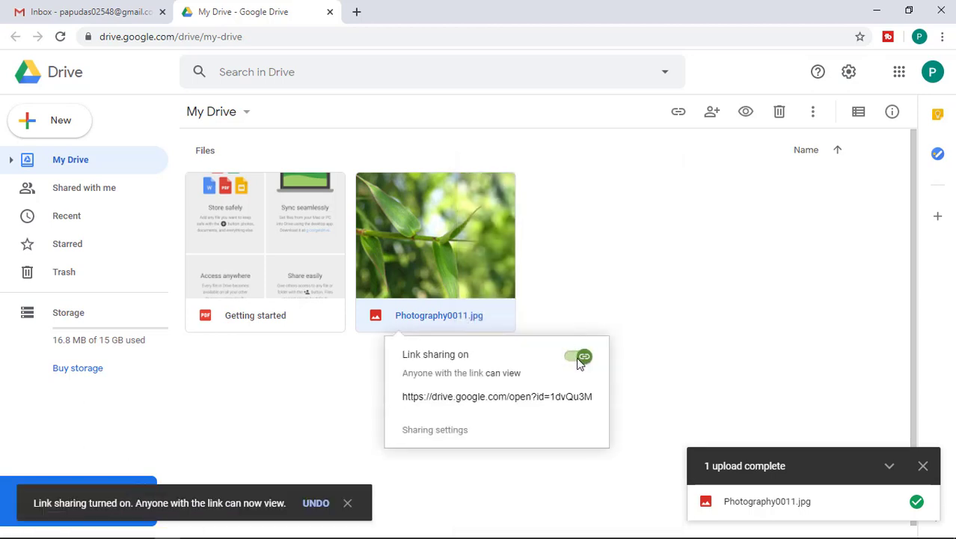
{"action": "left_click", "coordinate": [444, 259]}
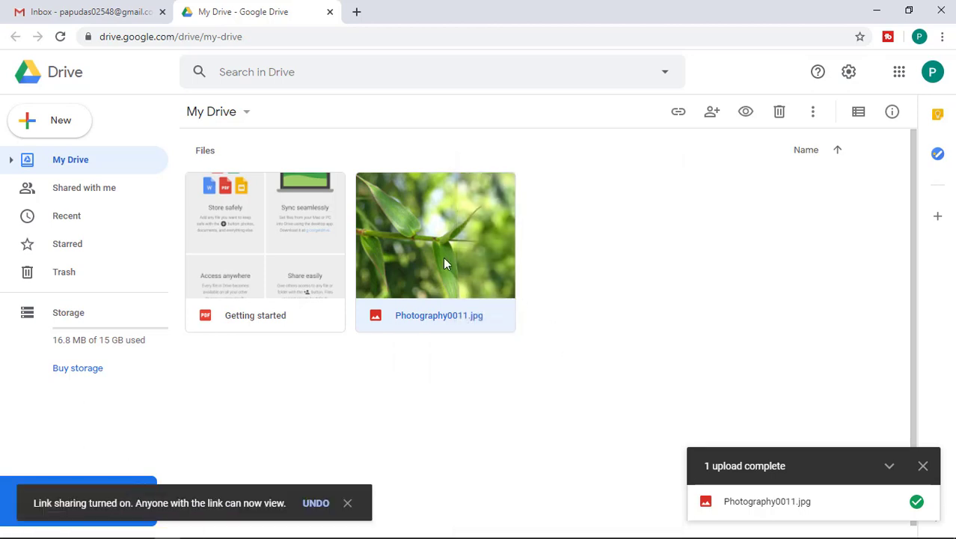
Set the link access of Photography0011.jpg to Restricted in its sharing settings.
{"action": "right_click", "coordinate": [451, 214]}
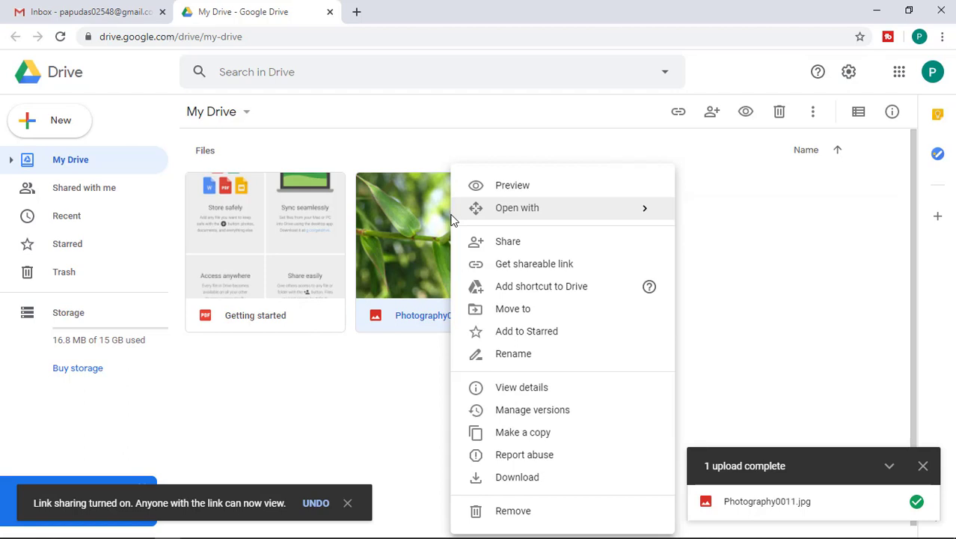
{"action": "left_click", "coordinate": [509, 242]}
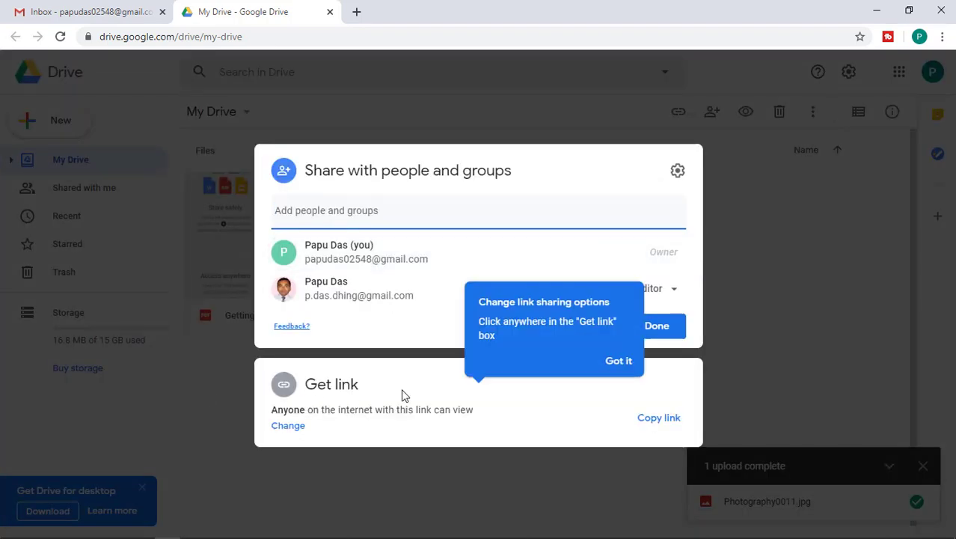
{"action": "left_click", "coordinate": [344, 407]}
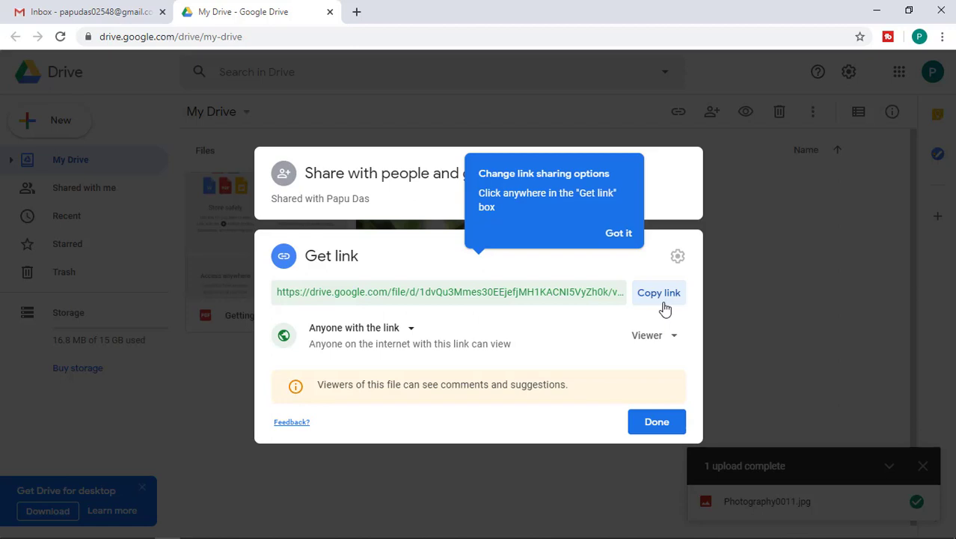
{"action": "left_click", "coordinate": [371, 331]}
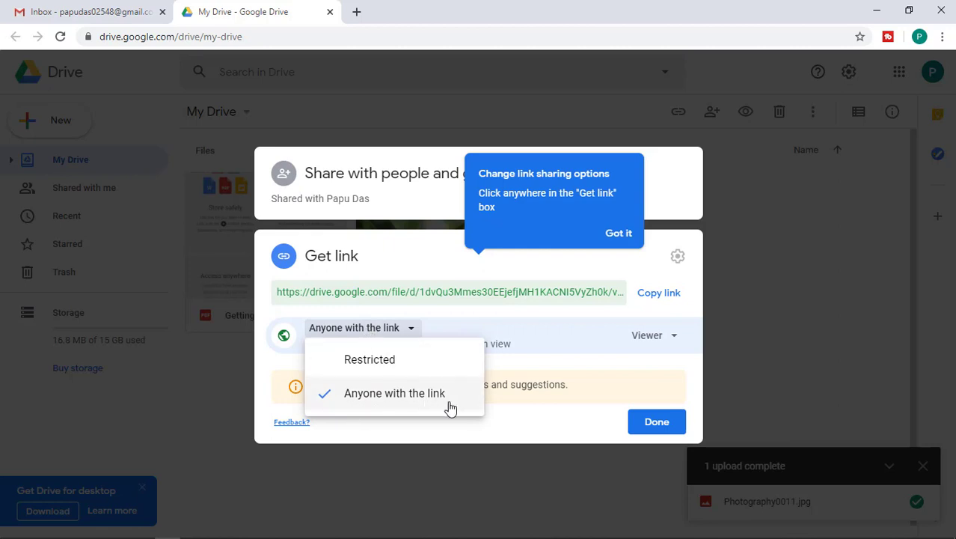
{"action": "left_click", "coordinate": [380, 363]}
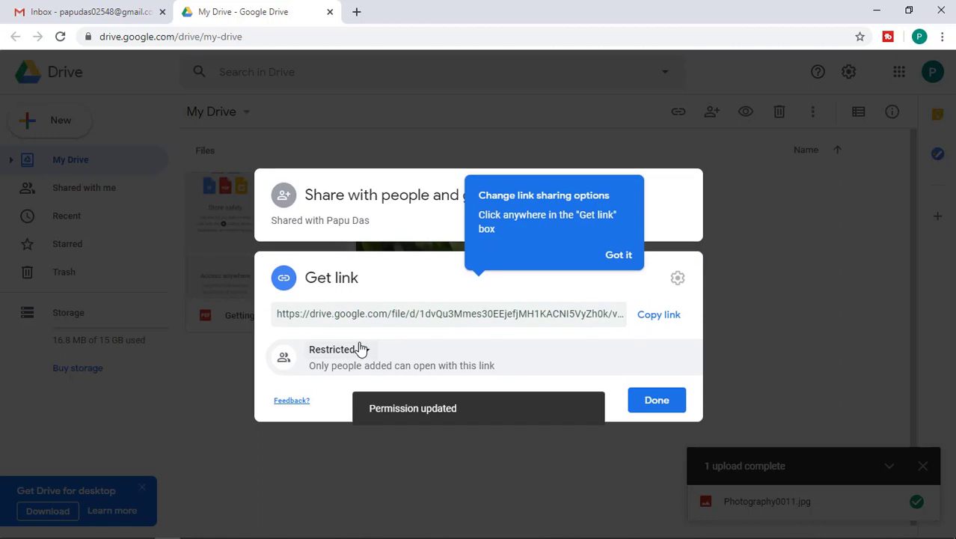
Set the link access to Anyone with the link, copy the link and finish sharing.
{"action": "left_click", "coordinate": [351, 353]}
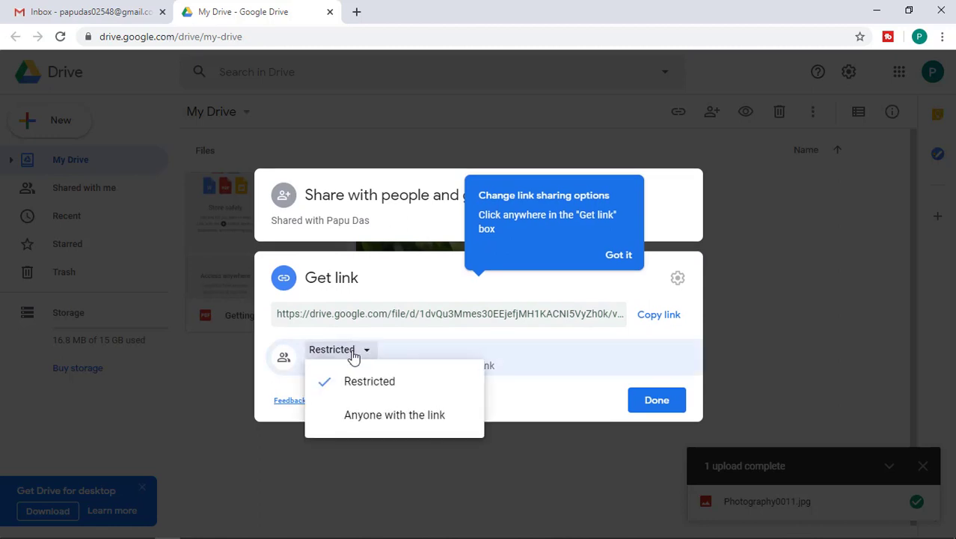
{"action": "left_click", "coordinate": [346, 416]}
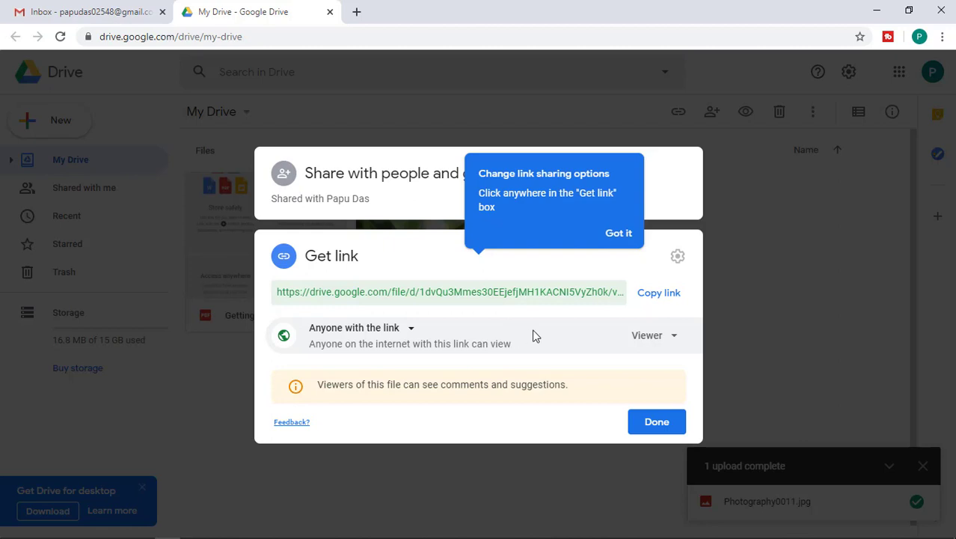
{"action": "left_click", "coordinate": [663, 294]}
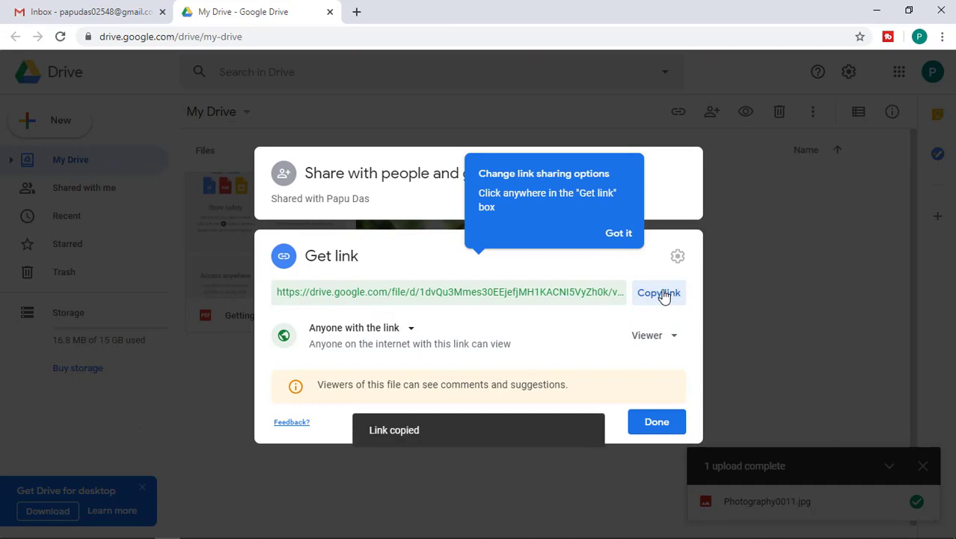
{"action": "left_click", "coordinate": [657, 421]}
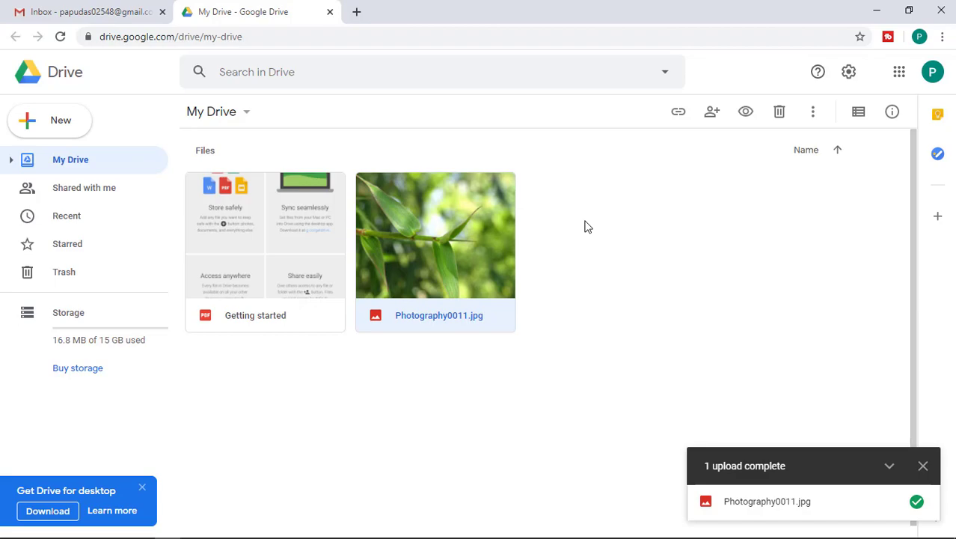
{"action": "left_click", "coordinate": [776, 277]}
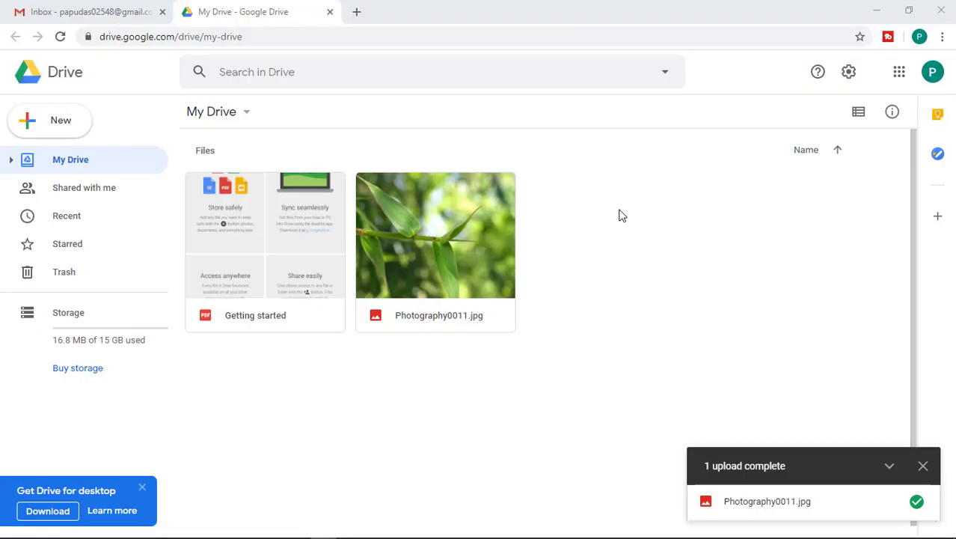
Upload the whole New folder from the HP_RECOVERY (E:) drive to My Drive and check the photos inside it.
{"action": "left_click", "coordinate": [214, 111]}
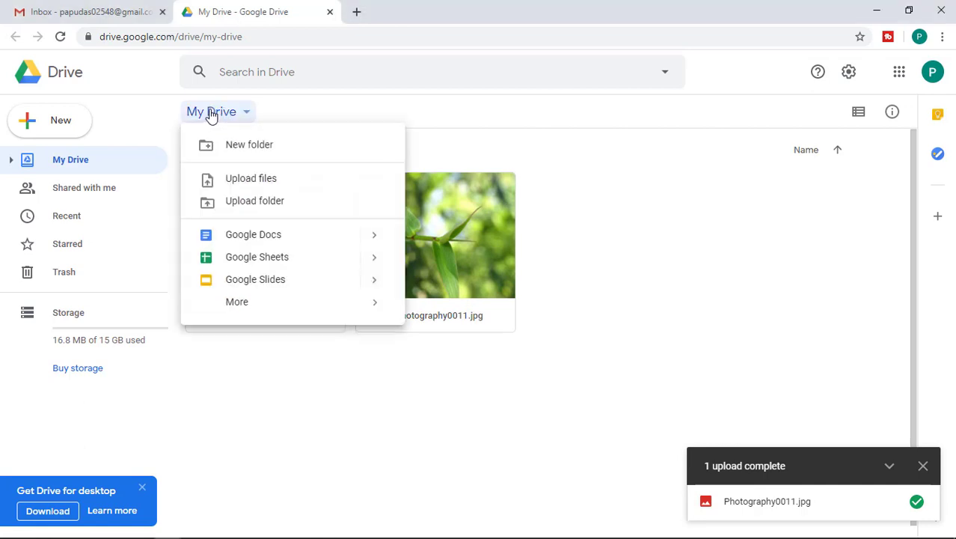
{"action": "left_click", "coordinate": [269, 209]}
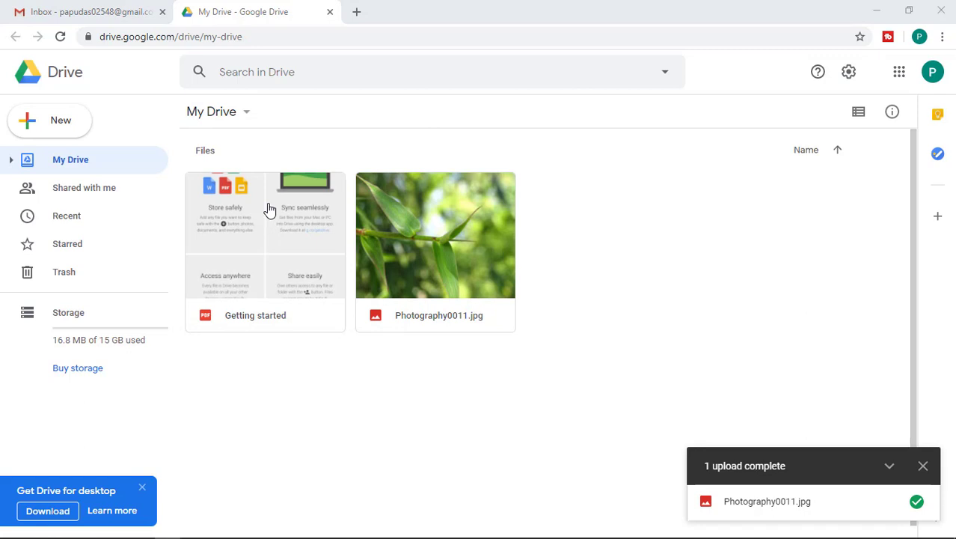
{"action": "left_click", "coordinate": [441, 171]}
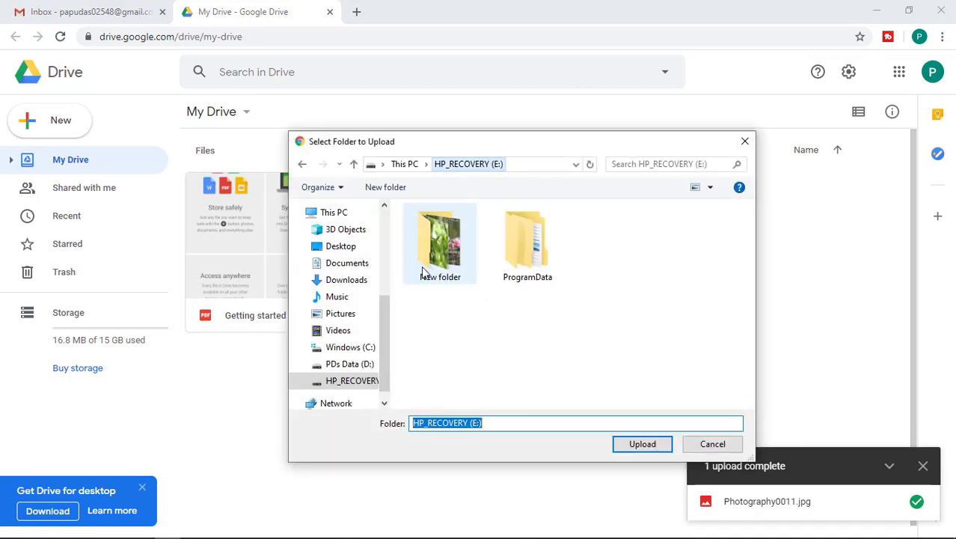
{"action": "left_click", "coordinate": [422, 262]}
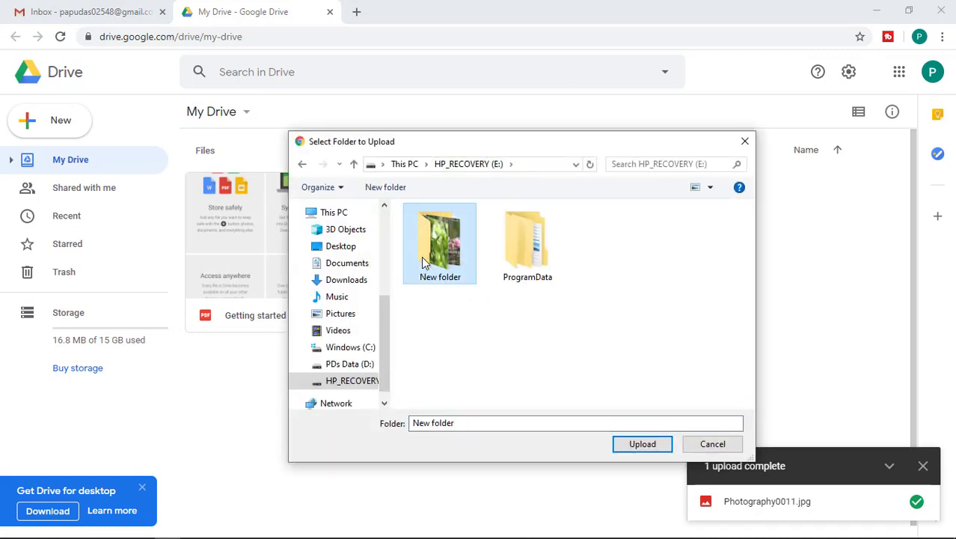
{"action": "left_click", "coordinate": [642, 444]}
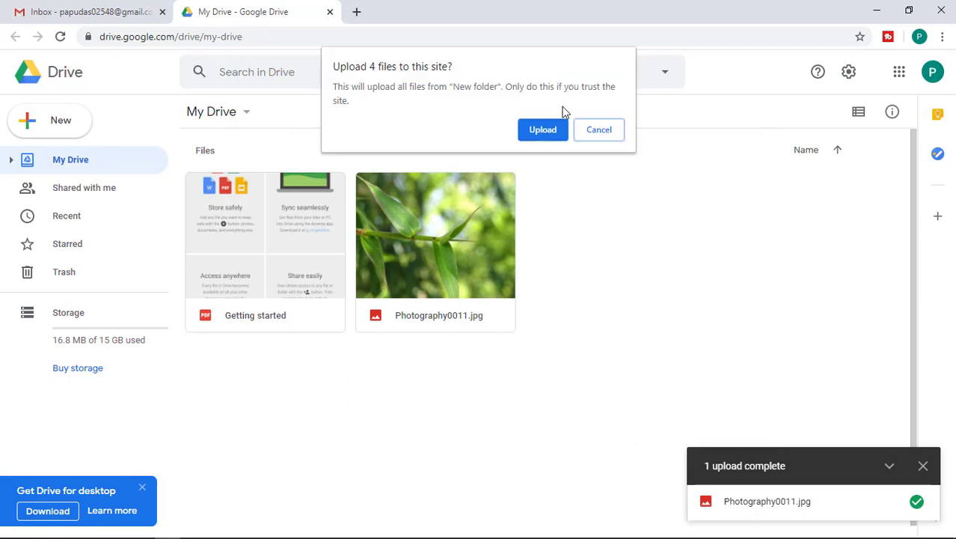
{"action": "left_click", "coordinate": [544, 129]}
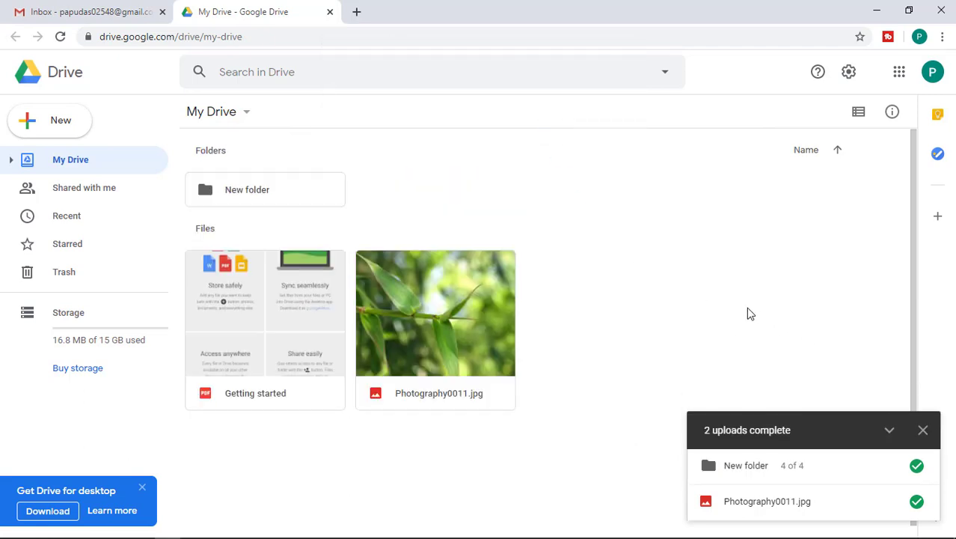
{"action": "double_click", "coordinate": [230, 194]}
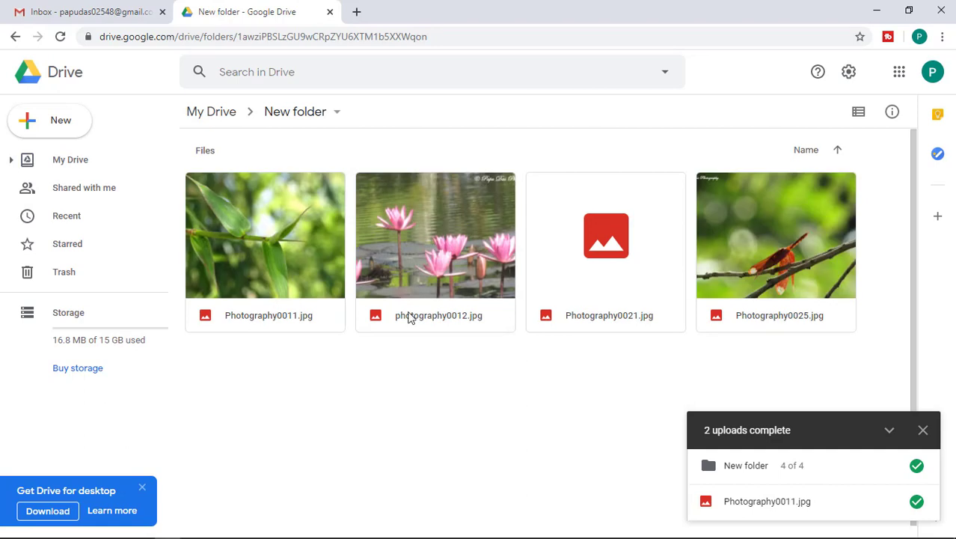
{"action": "left_click", "coordinate": [206, 119]}
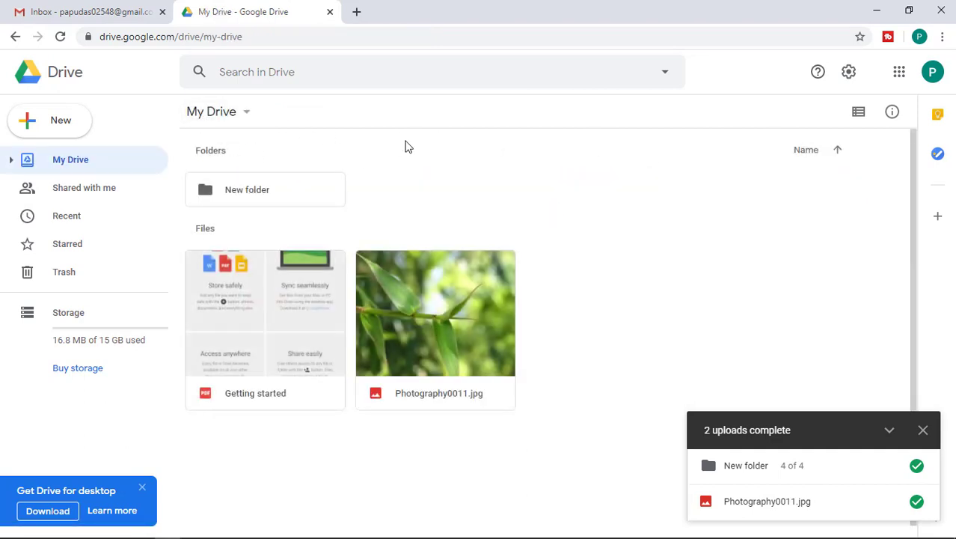
{"action": "right_click", "coordinate": [300, 194]}
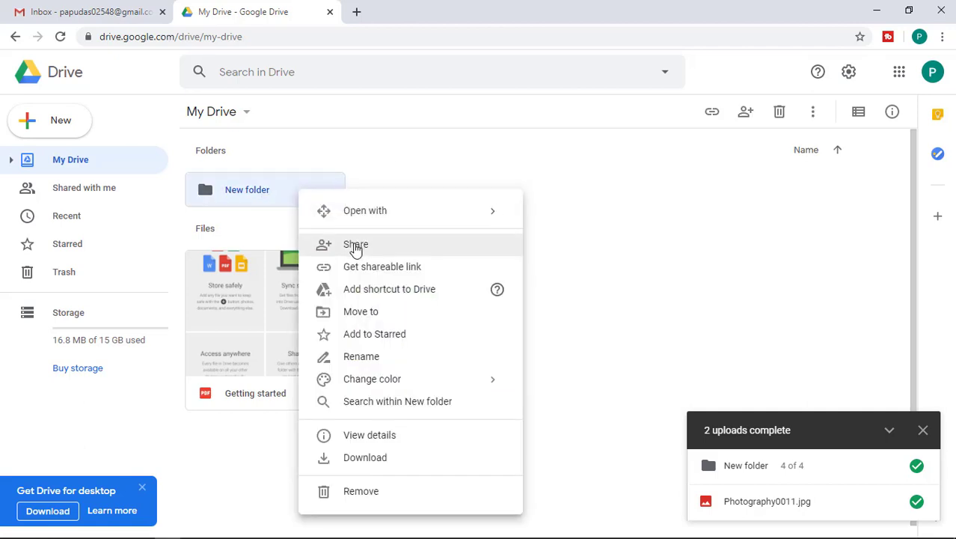
{"action": "left_click", "coordinate": [384, 171]}
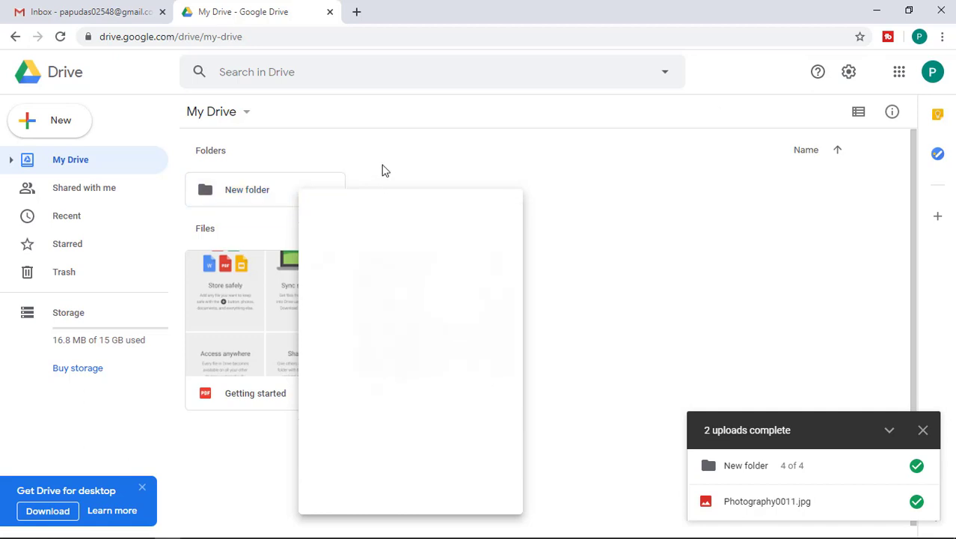
Create a blank Google Docs document from My Drive and close it without adding any content.
{"action": "left_click", "coordinate": [233, 113]}
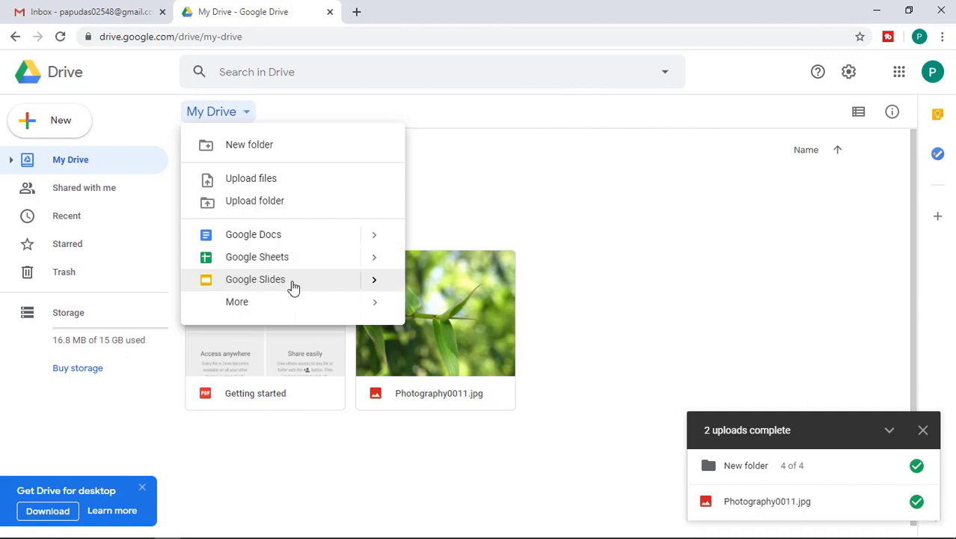
{"action": "left_click", "coordinate": [263, 238]}
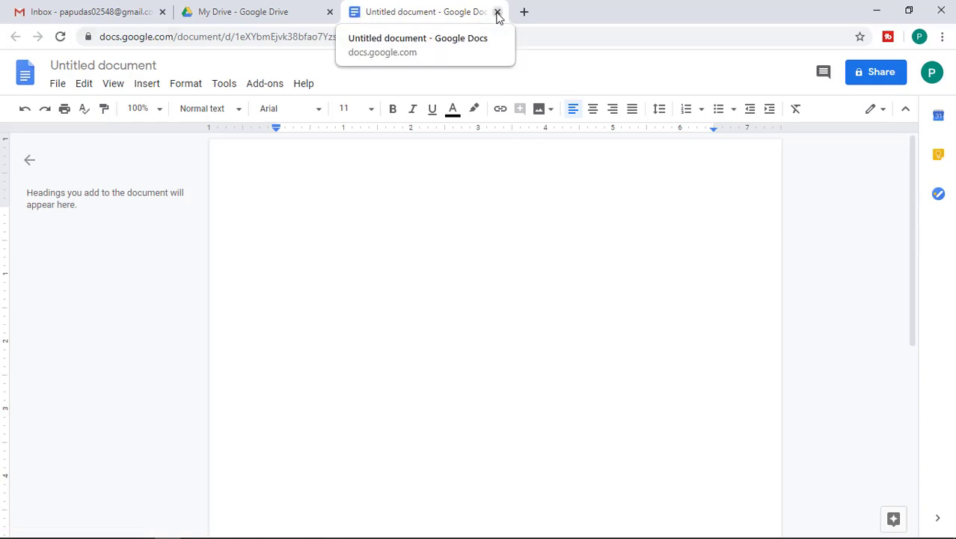
{"action": "left_click", "coordinate": [498, 14]}
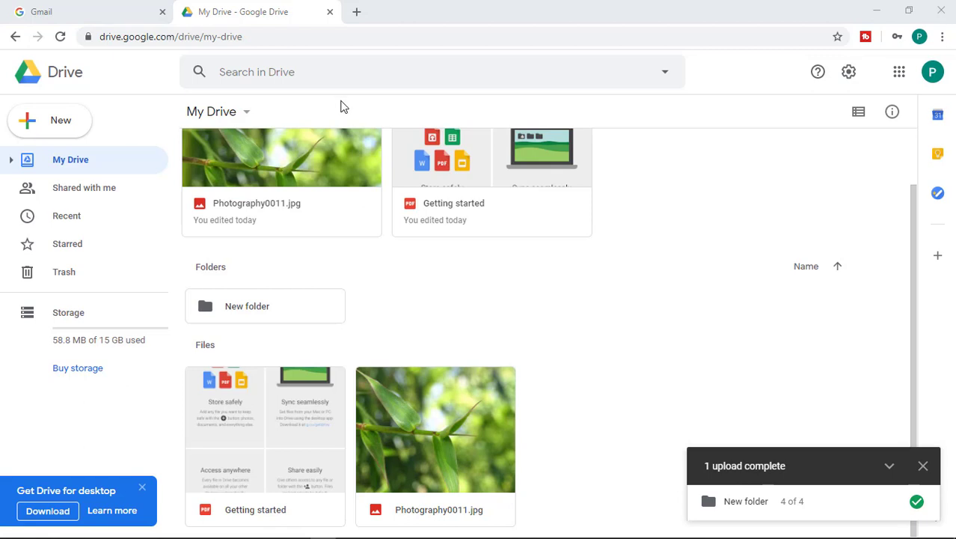
Create a new folder named abc in My Drive and clear the selection.
{"action": "left_click", "coordinate": [230, 115]}
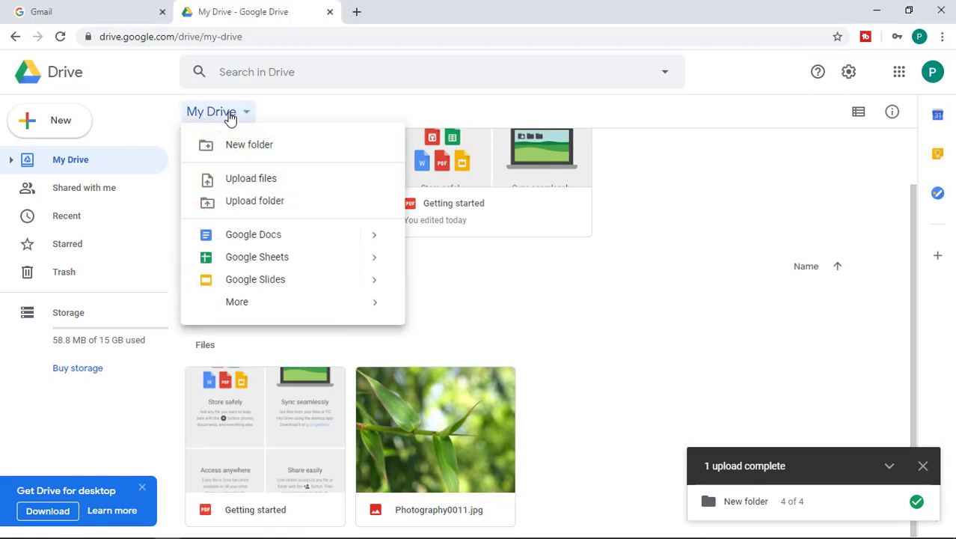
{"action": "left_click", "coordinate": [276, 153]}
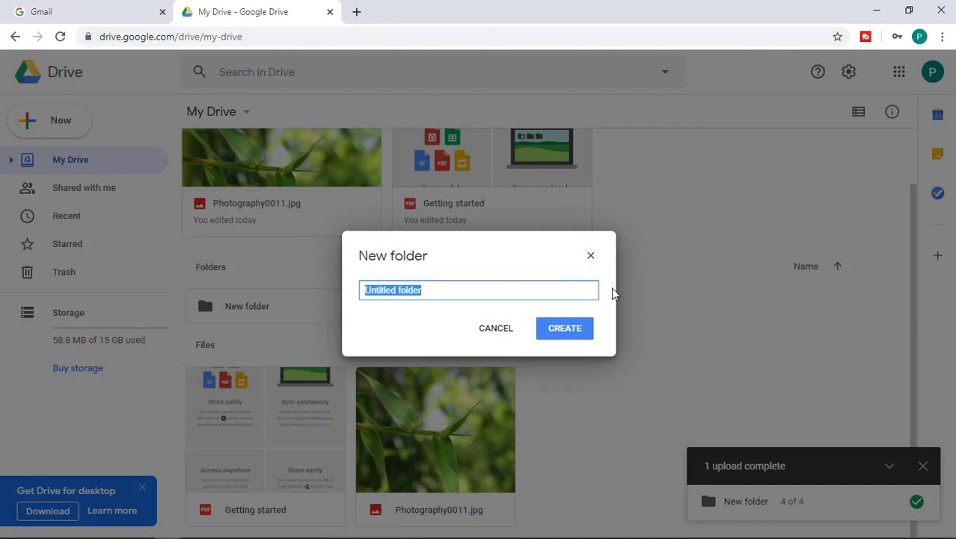
{"action": "type", "text": "abc"}
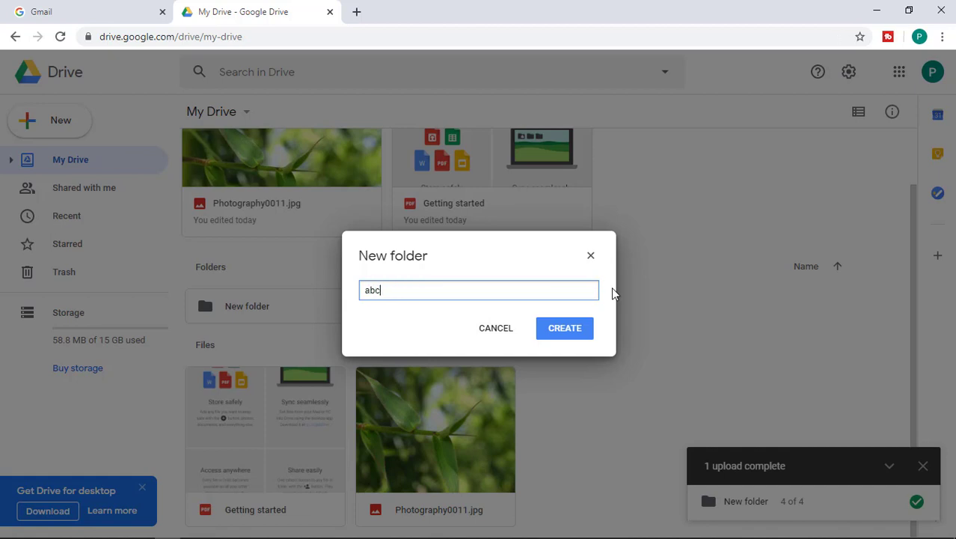
{"action": "left_click", "coordinate": [564, 334]}
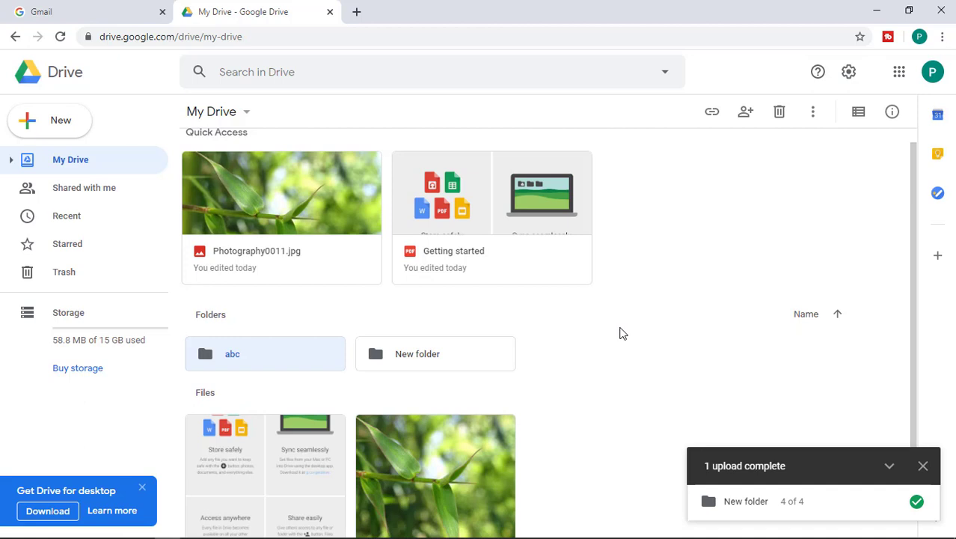
{"action": "left_click", "coordinate": [651, 376]}
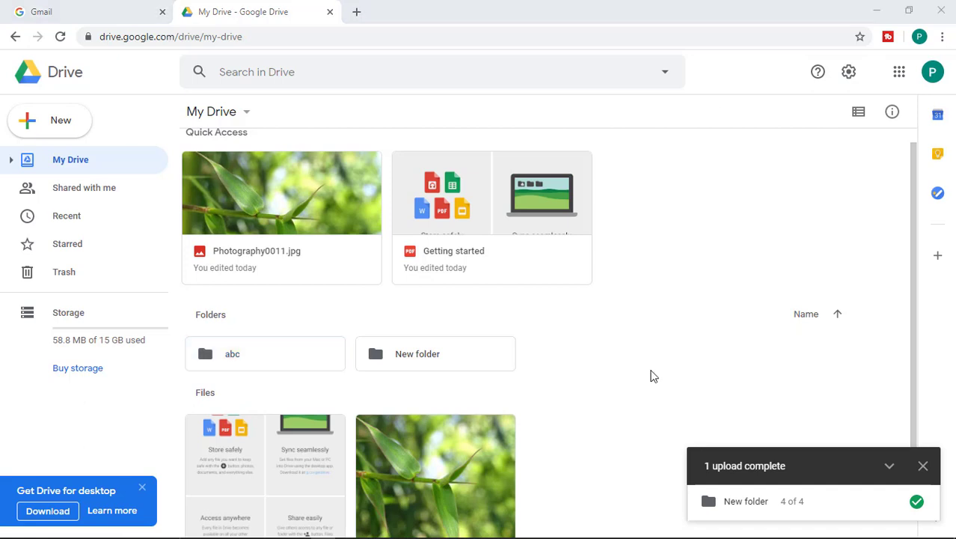
Sign out of the Google account currently in use.
{"action": "left_click", "coordinate": [932, 73]}
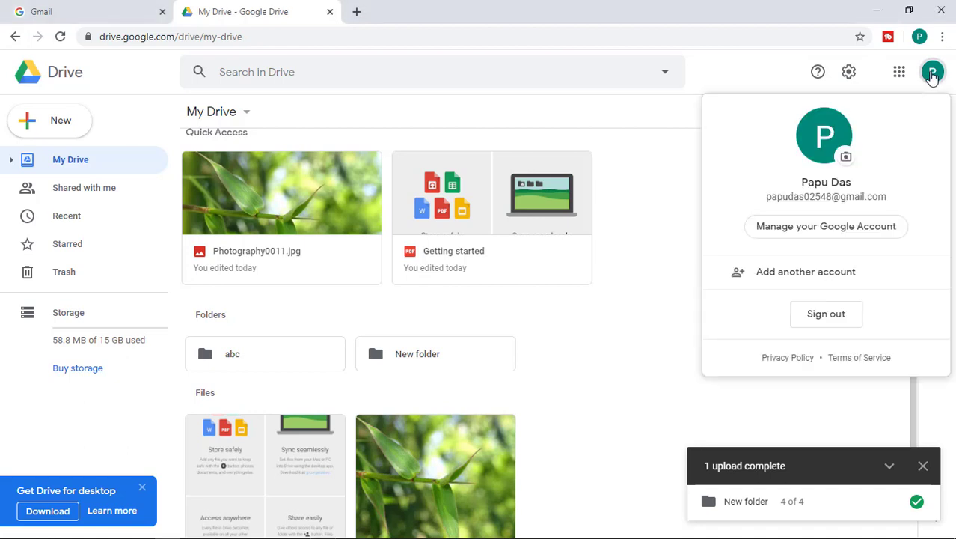
{"action": "left_click", "coordinate": [817, 316]}
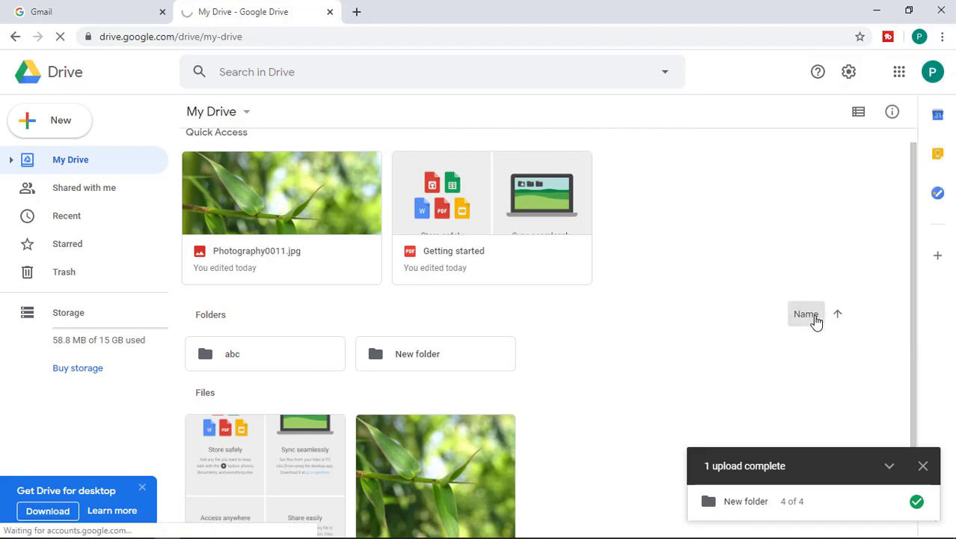